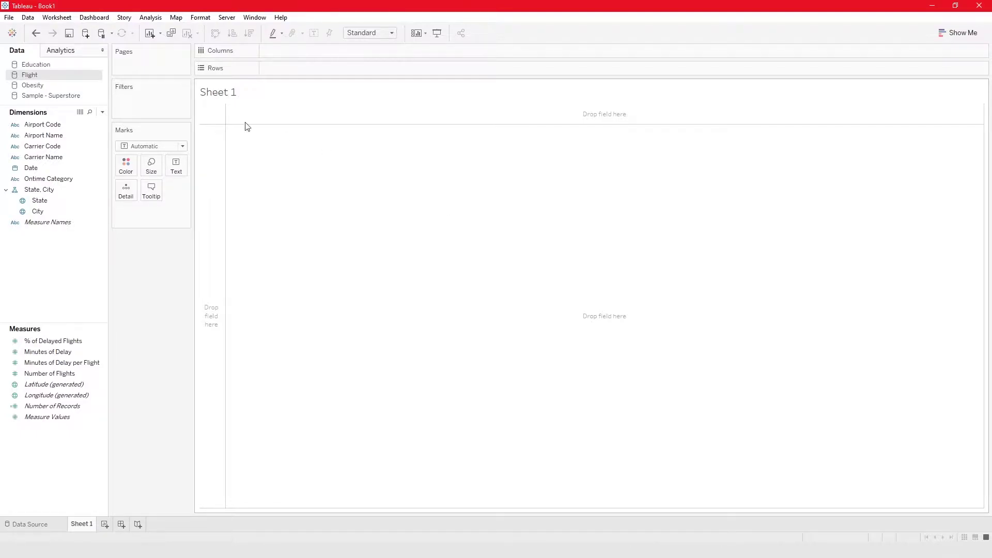
Step: Show SUM(Minutes of Delay per Flight), 609,174, as the mark's text and colour it by the same measure
{"action": "left_click", "coordinate": [61, 147]}
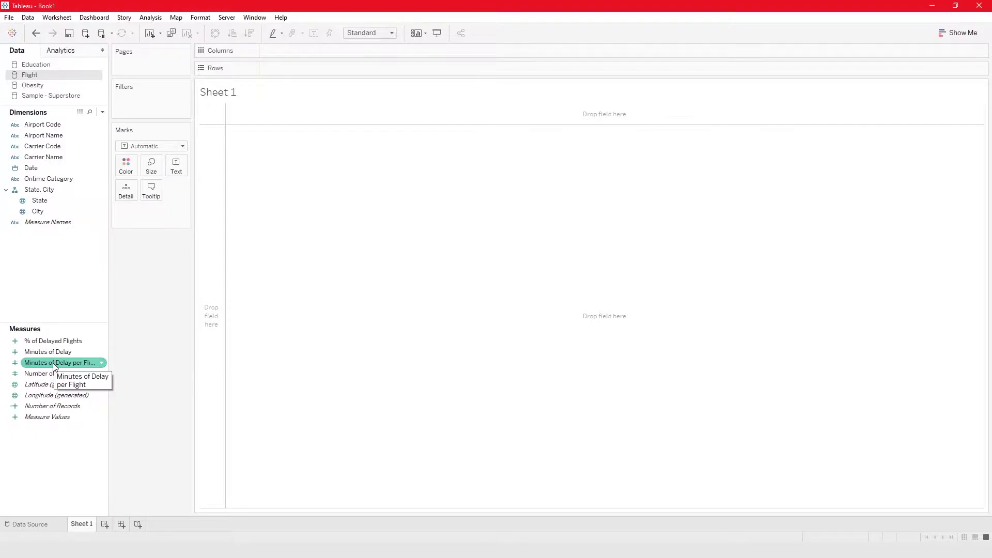
{"action": "left_click_drag", "start_coordinate": [53, 363], "coordinate": [175, 163]}
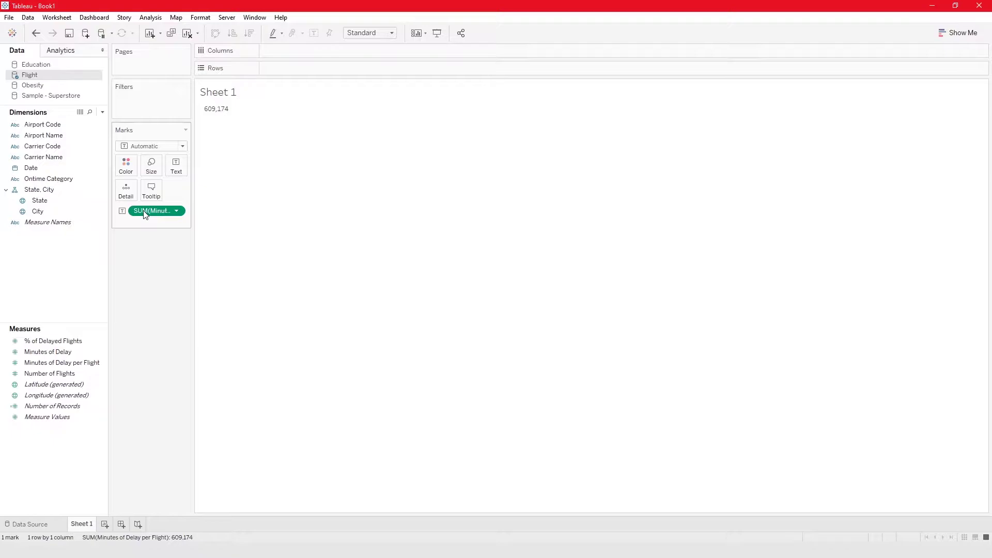
{"action": "left_click_drag", "start_coordinate": [144, 213], "coordinate": [128, 165]}
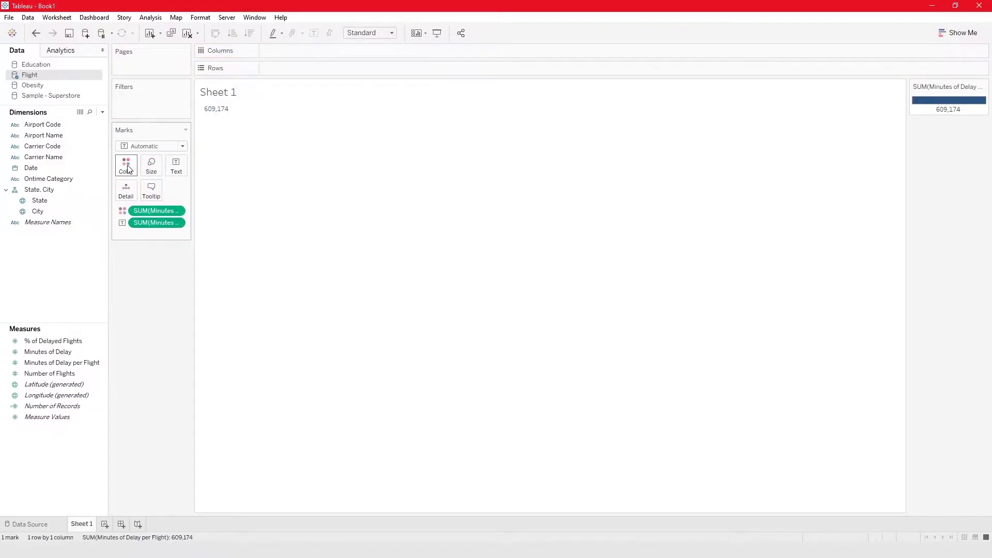
{"action": "mouse_move", "coordinate": [217, 116]}
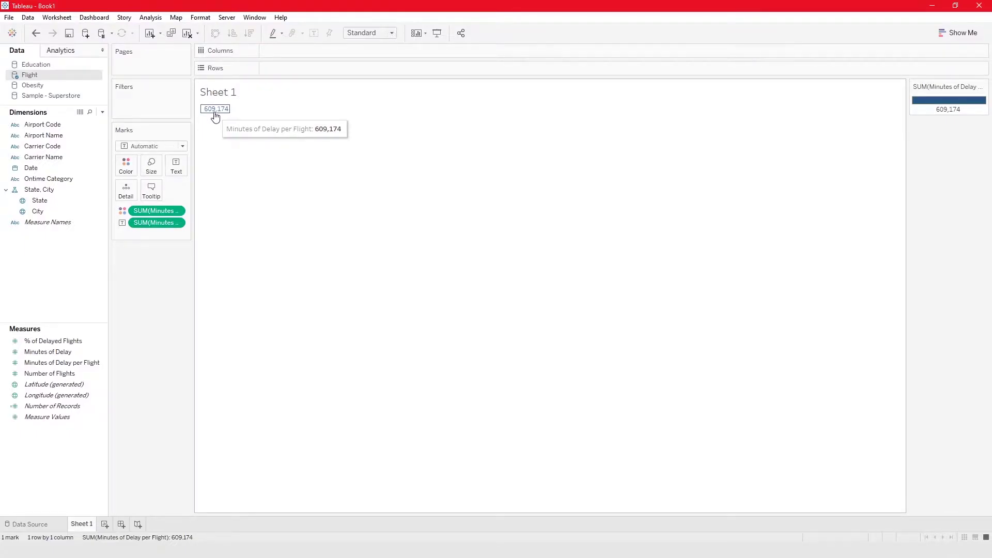
Step: Change the mark type to Square
{"action": "left_click", "coordinate": [184, 146]}
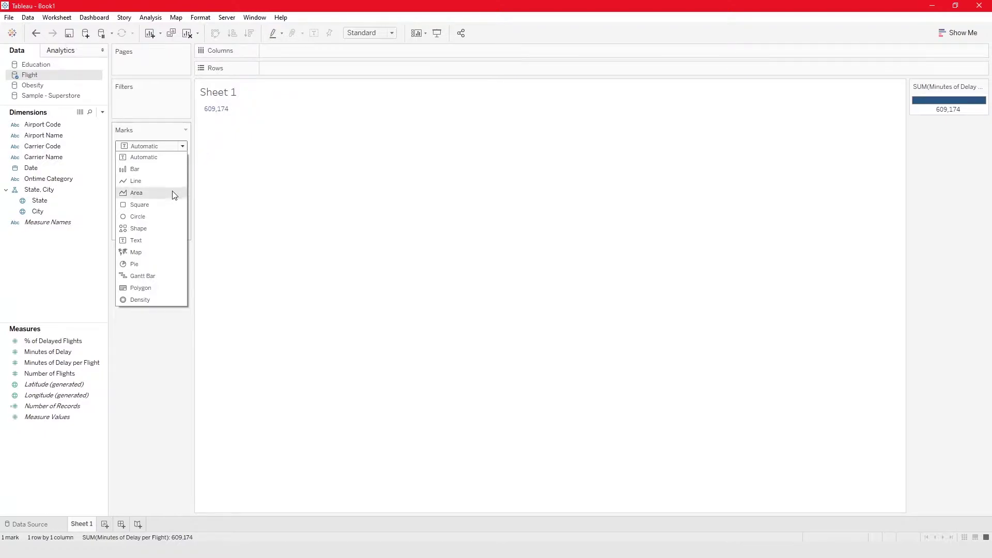
{"action": "left_click", "coordinate": [160, 202]}
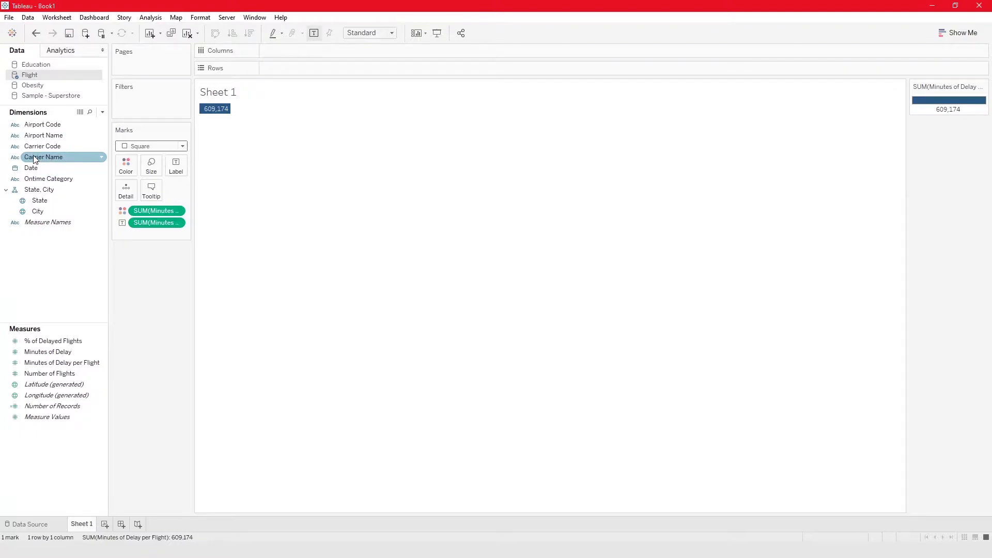
Step: Place Carrier Name on Columns and Airport Name on Rows
{"action": "left_click_drag", "start_coordinate": [35, 160], "coordinate": [269, 66]}
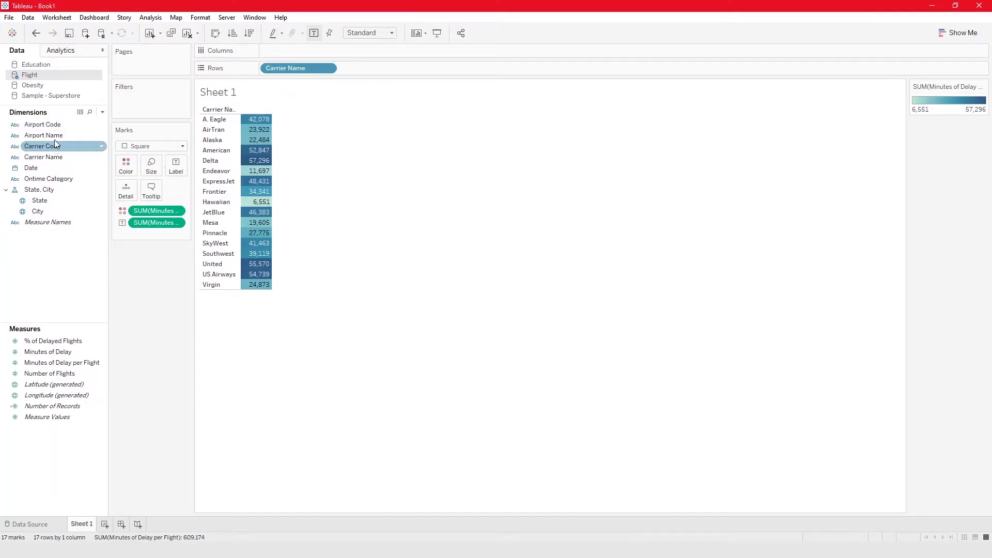
{"action": "left_click_drag", "start_coordinate": [56, 137], "coordinate": [388, 52]}
{"action": "left_click_drag", "start_coordinate": [291, 50], "coordinate": [296, 64]}
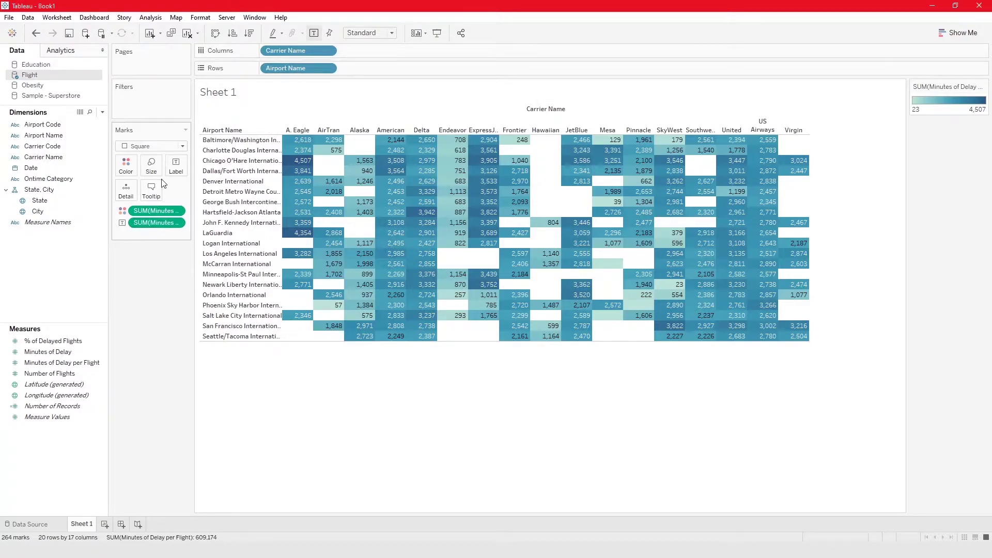
Step: Switch both the label and colour Minutes of Delay per Flight pills from Sum to Average
{"action": "left_click", "coordinate": [177, 223]}
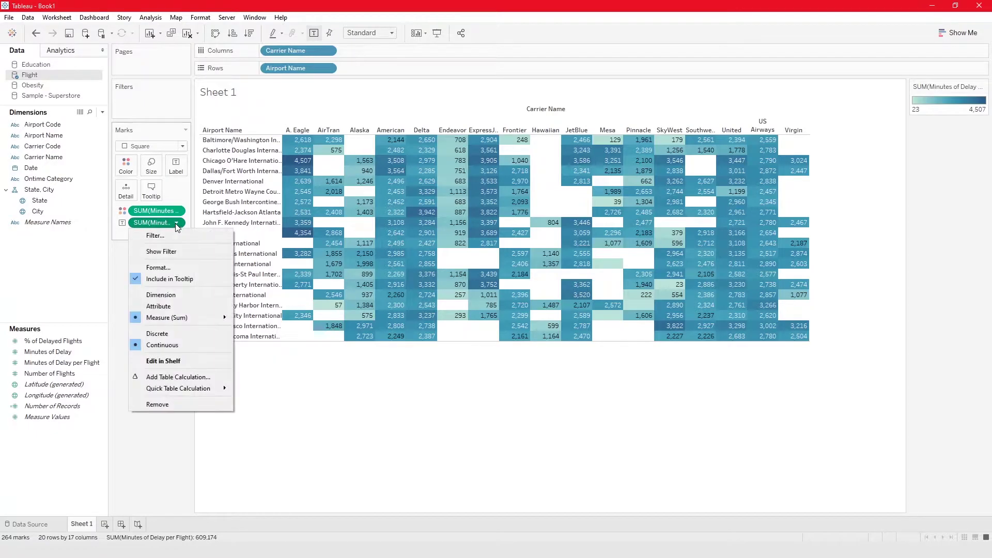
{"action": "mouse_move", "coordinate": [188, 318]}
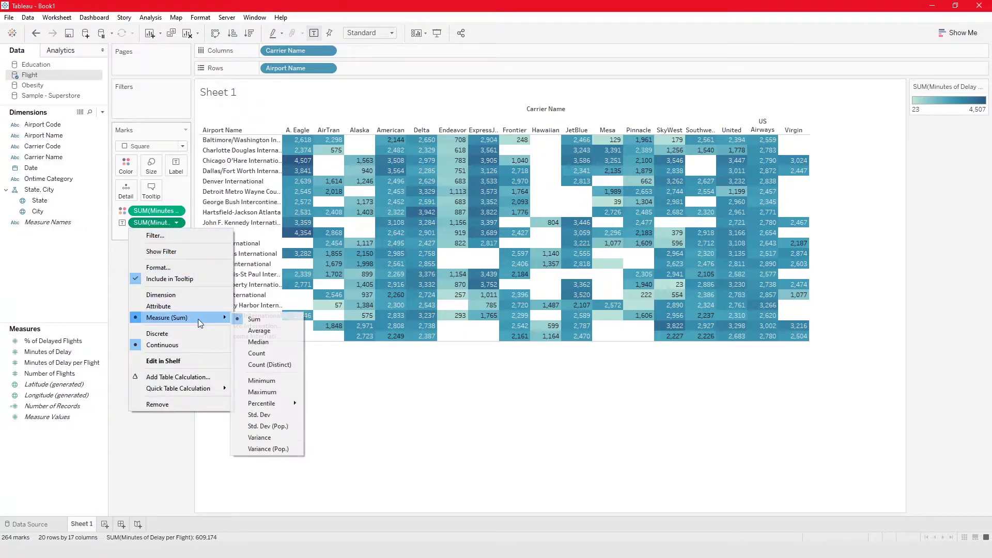
{"action": "left_click", "coordinate": [266, 333]}
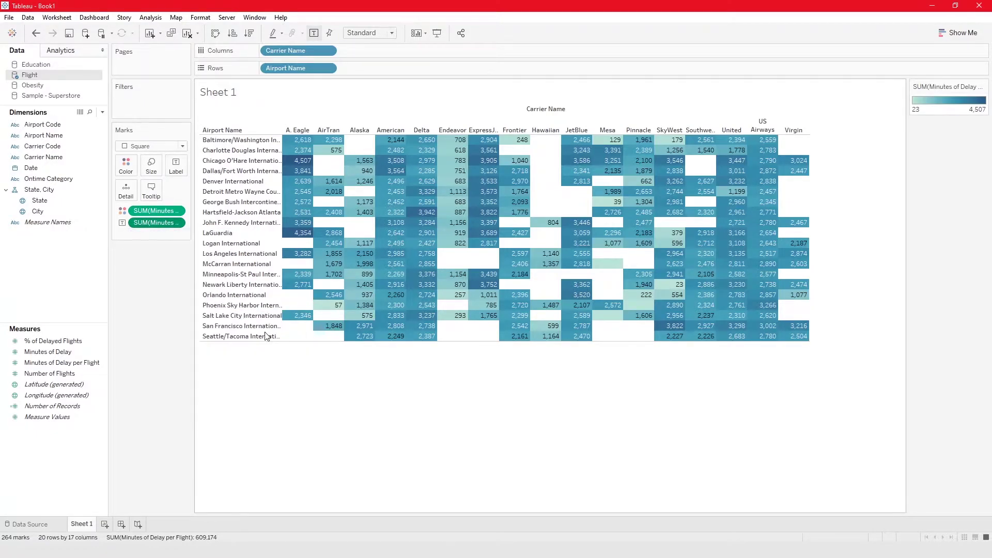
{"action": "left_click", "coordinate": [176, 212]}
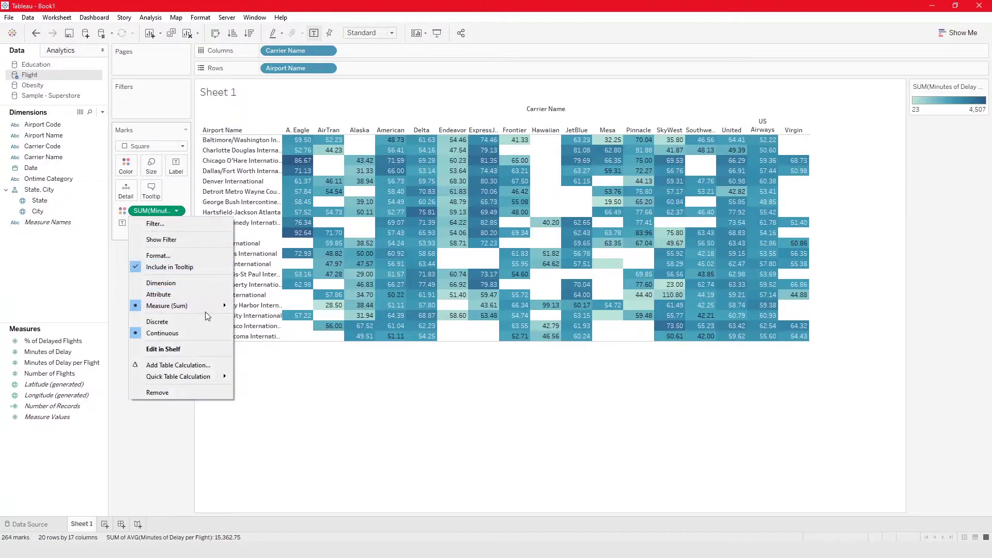
{"action": "mouse_move", "coordinate": [205, 308]}
{"action": "left_click", "coordinate": [259, 322]}
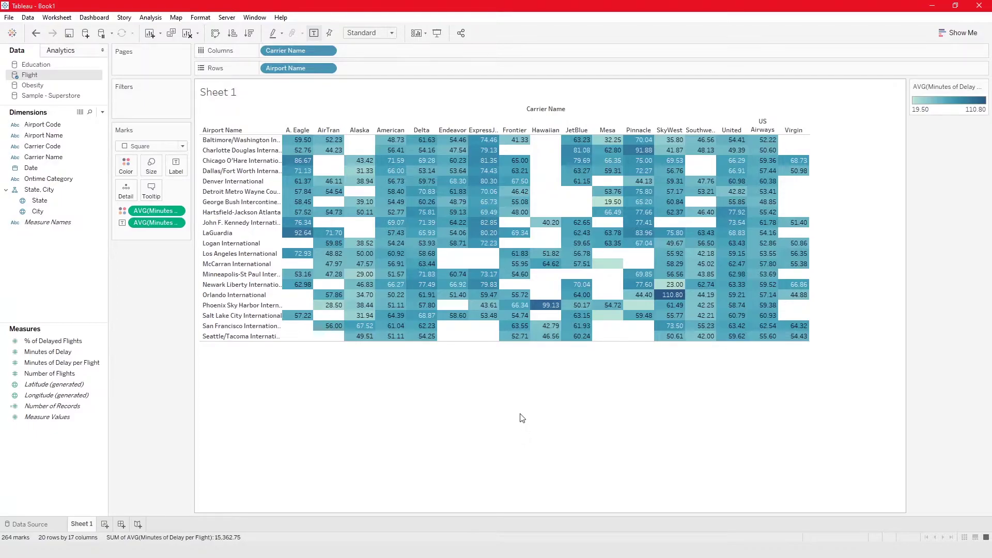
{"action": "mouse_move", "coordinate": [432, 321]}
Step: Change the view fit from Standard to Entire View
{"action": "mouse_move", "coordinate": [391, 223]}
{"action": "left_click", "coordinate": [361, 34]}
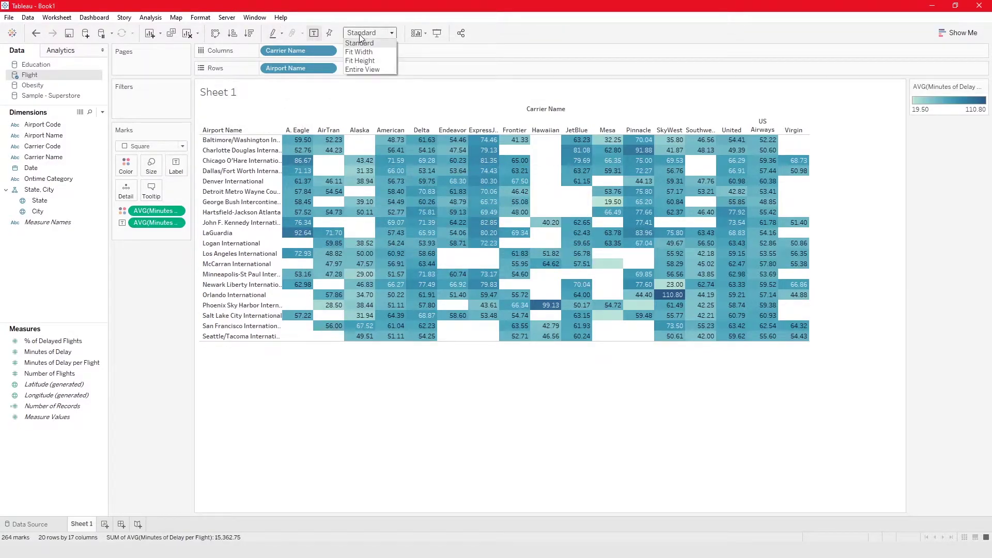
{"action": "left_click", "coordinate": [370, 70]}
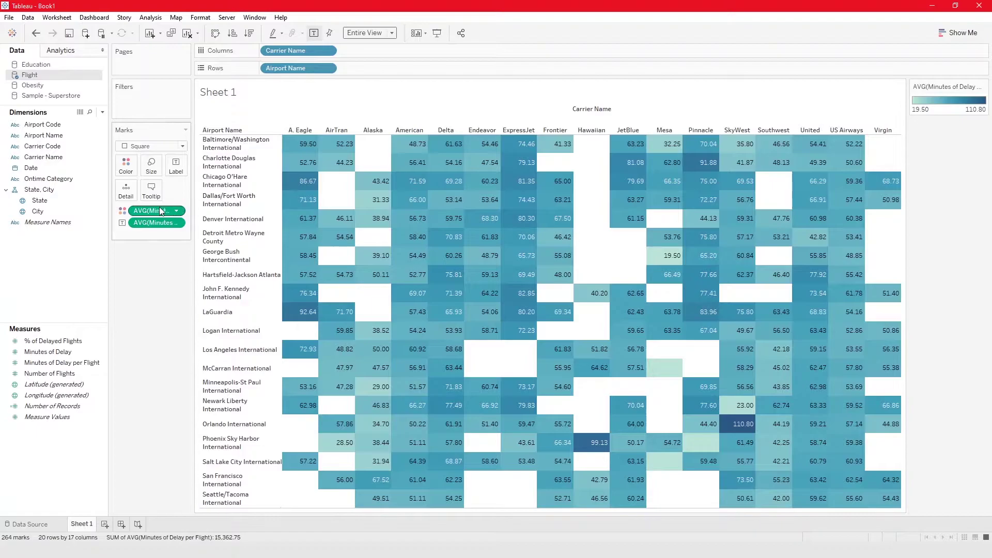
{"action": "left_click", "coordinate": [126, 165]}
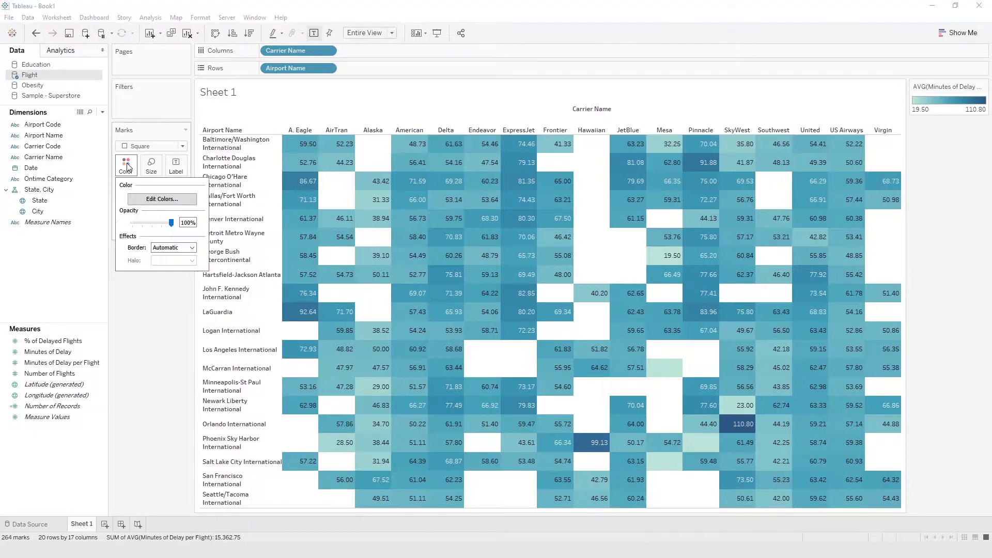
Step: Choose the Red-Blue-White Diverging palette for the average delay colour legend
{"action": "double_click", "coordinate": [940, 101]}
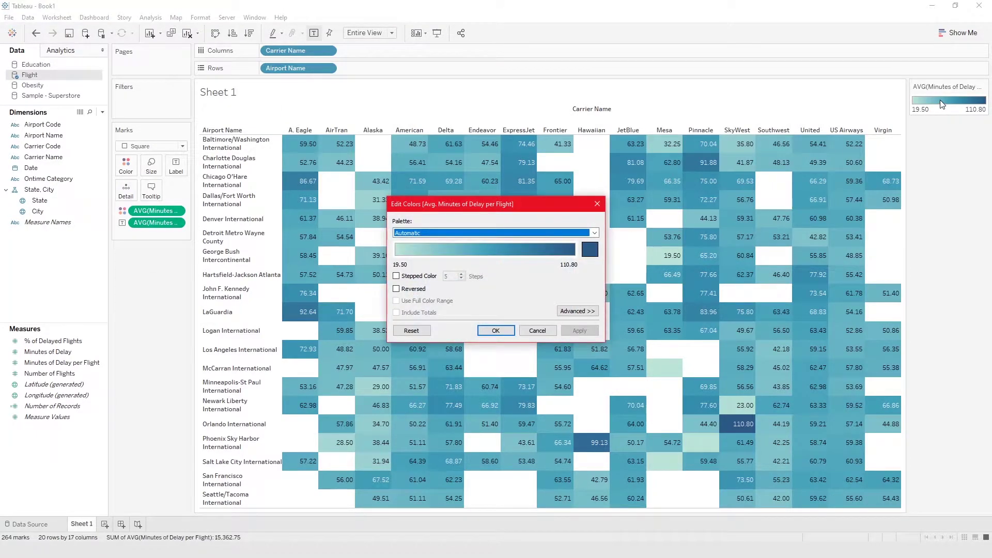
{"action": "left_click", "coordinate": [594, 233]}
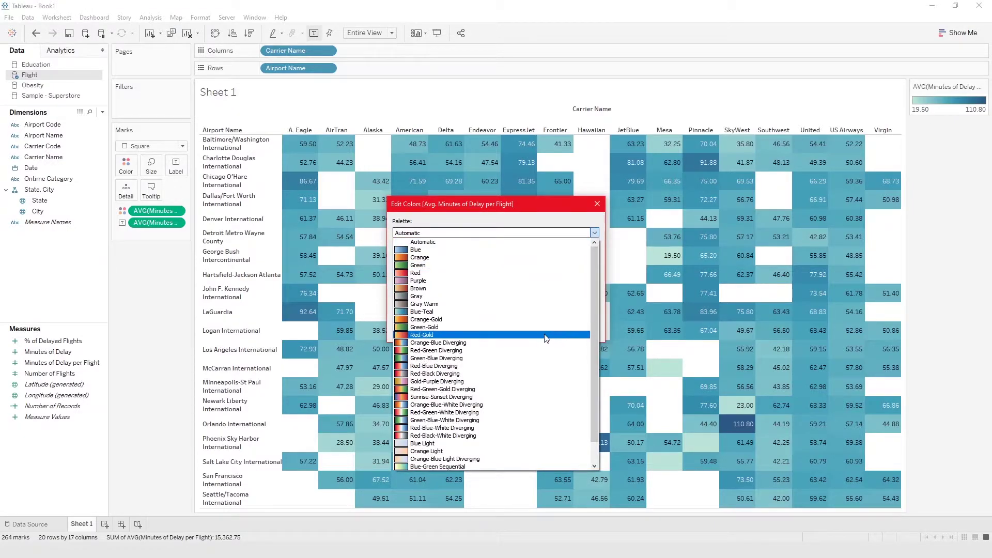
{"action": "left_click", "coordinate": [489, 429]}
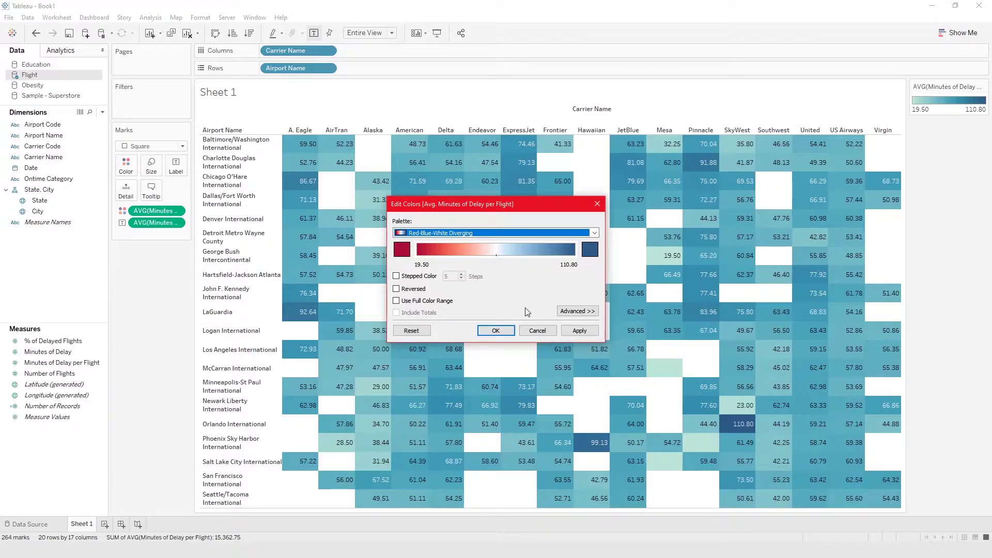
Step: Centre the diverging palette at 30 and apply it
{"action": "left_click", "coordinate": [576, 311]}
{"action": "left_click", "coordinate": [418, 355]}
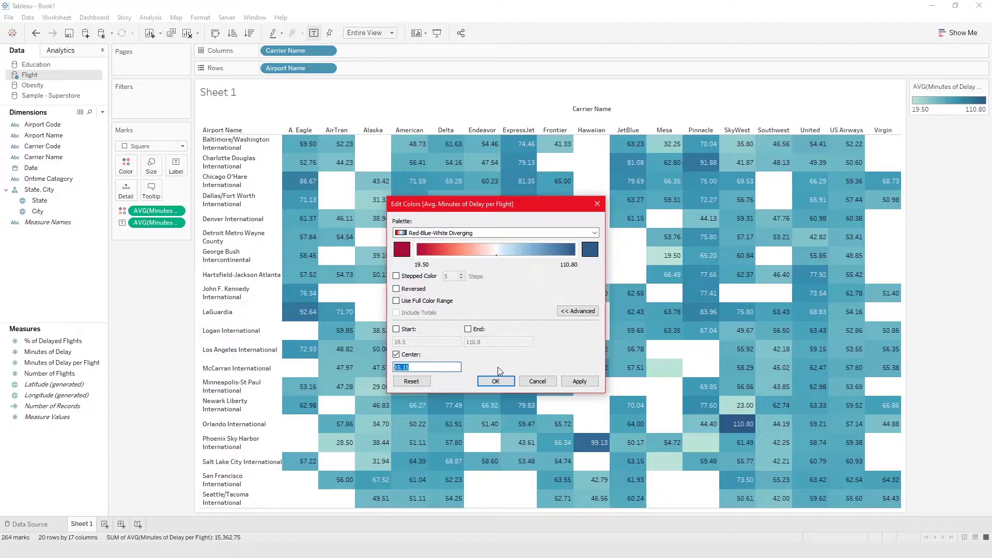
{"action": "type", "text": "30"}
{"action": "left_click", "coordinate": [580, 381]}
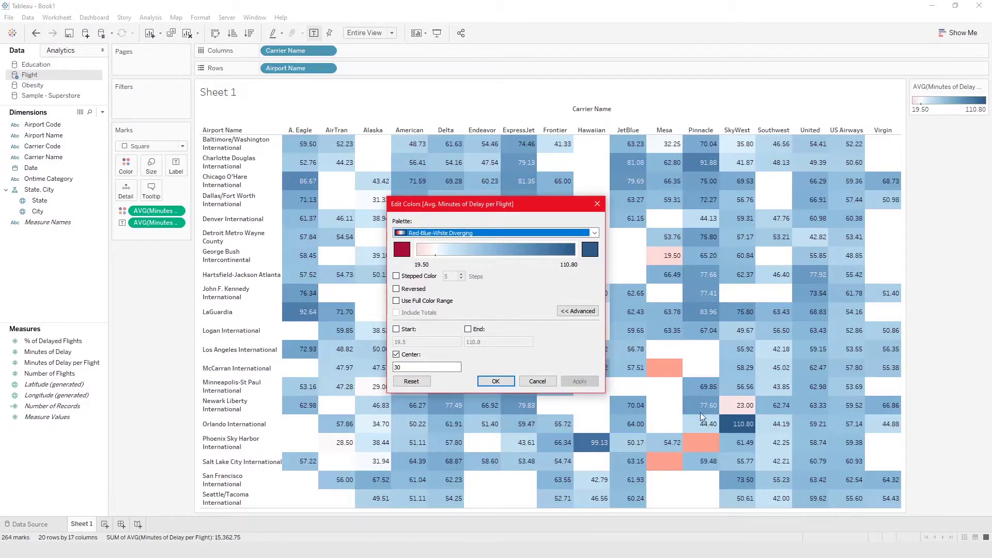
{"action": "left_click_drag", "start_coordinate": [532, 212], "coordinate": [209, 73]}
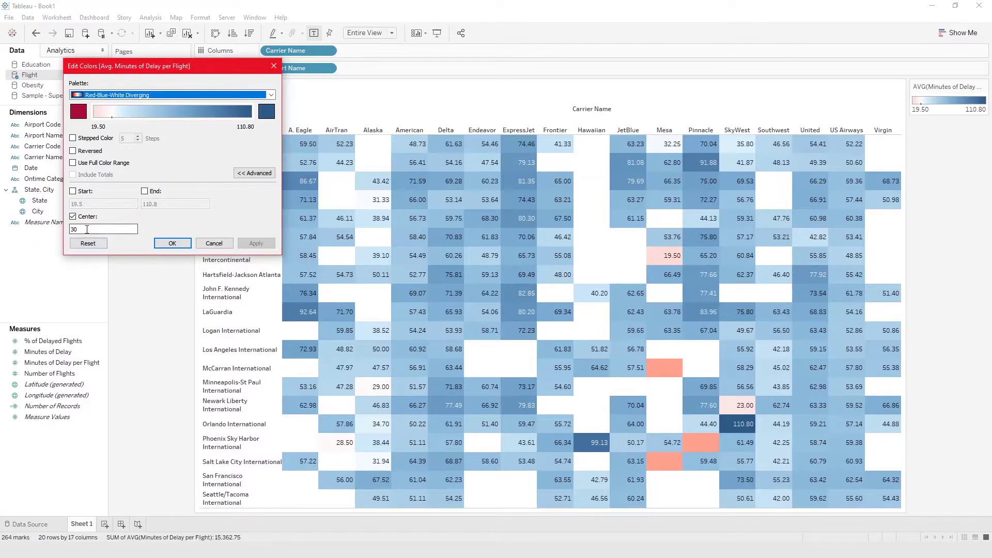
Step: Try a colour centre of 45, then apply a final centre of 60
{"action": "double_click", "coordinate": [124, 229]}
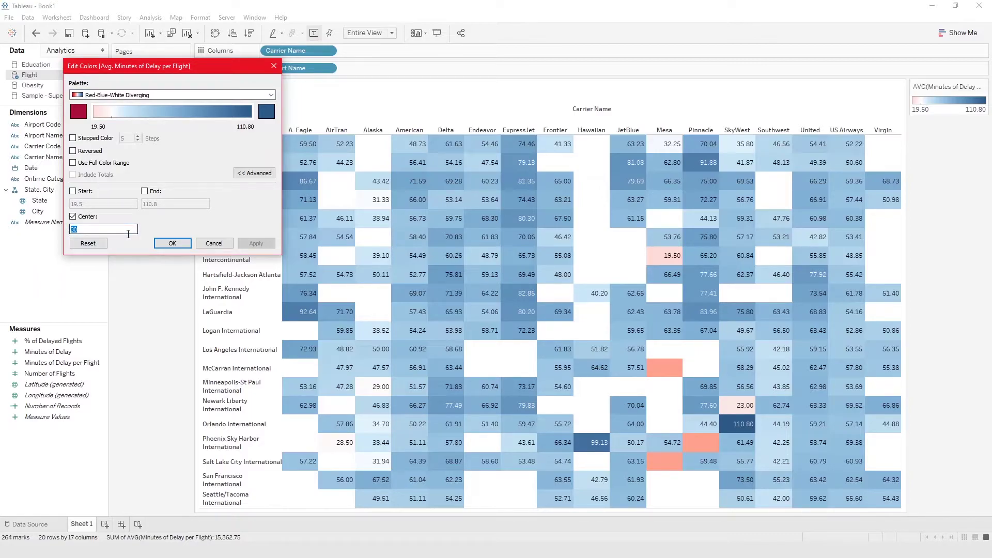
{"action": "type", "text": "45"}
{"action": "left_click", "coordinate": [257, 243]}
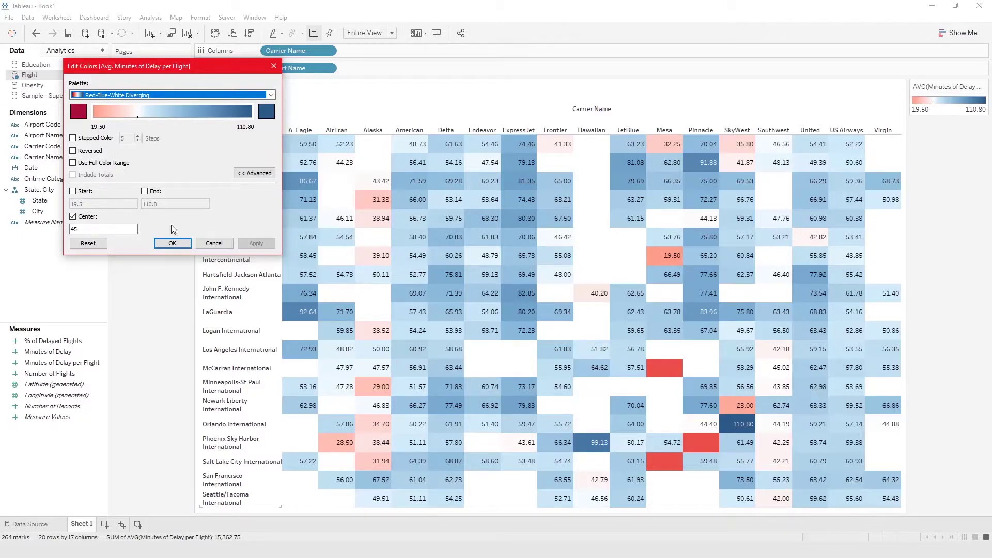
{"action": "left_click_drag", "start_coordinate": [94, 229], "coordinate": [64, 229]}
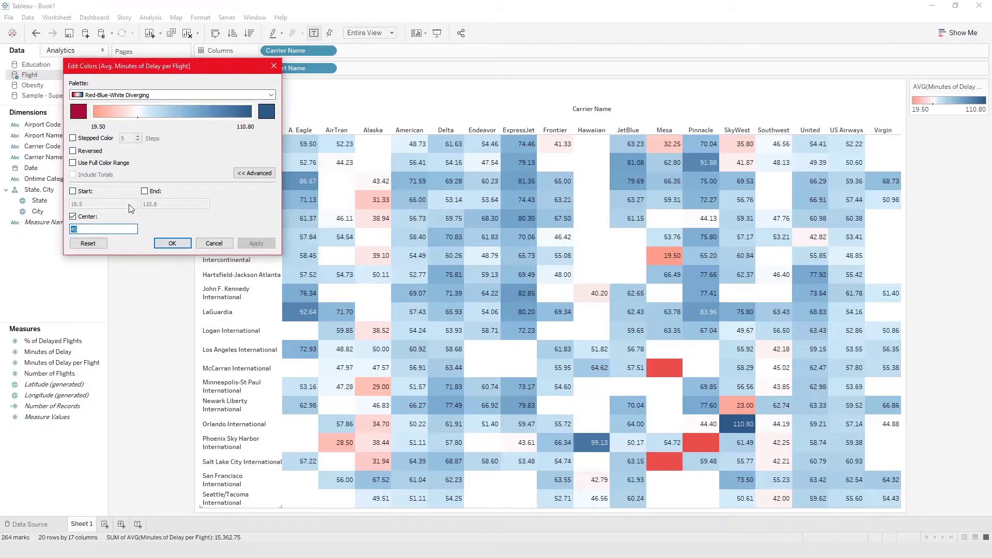
{"action": "type", "text": "60"}
{"action": "left_click", "coordinate": [256, 243]}
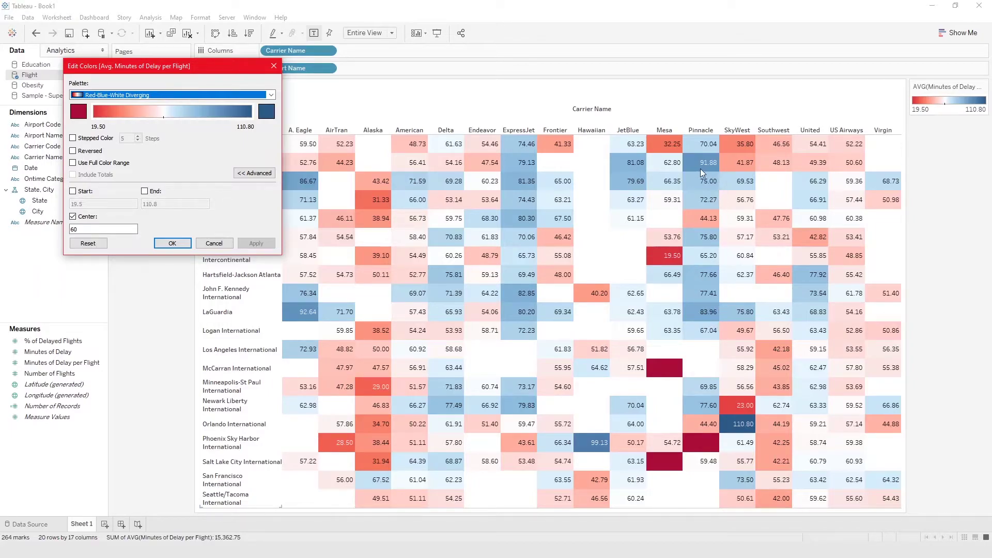
{"action": "left_click_drag", "start_coordinate": [233, 64], "coordinate": [228, 212]}
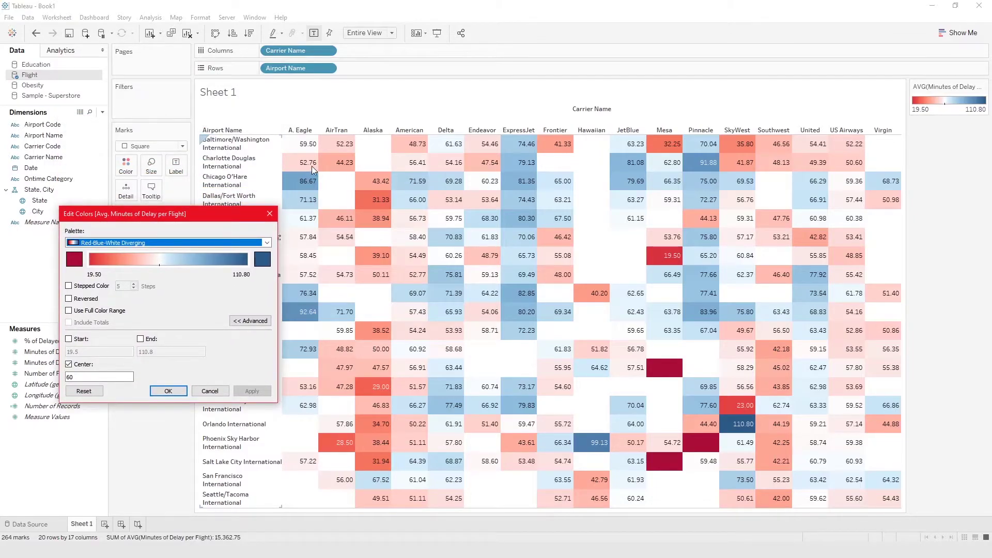
Step: Confirm the centre-60 red-blue colour settings and review average delay values in the cells
{"action": "left_click", "coordinate": [168, 390]}
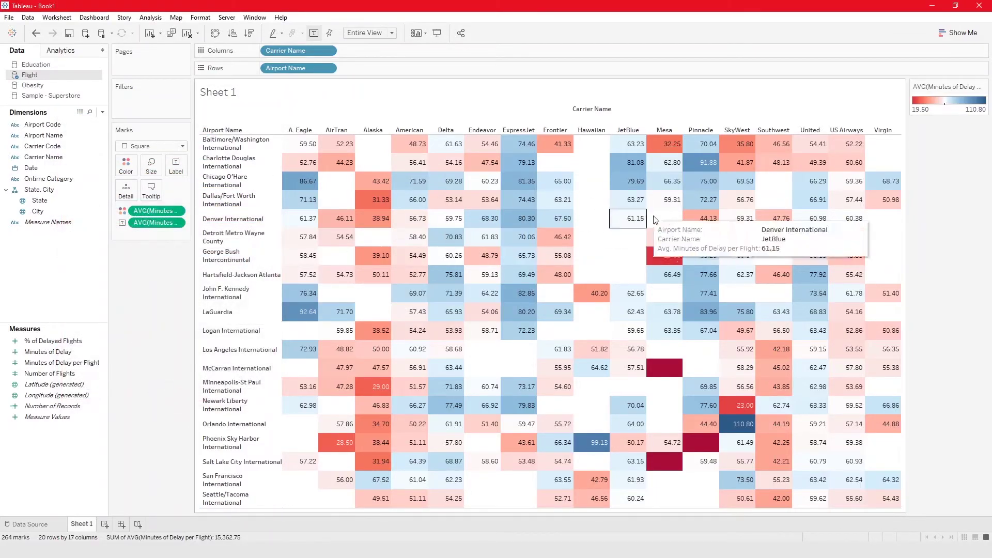
{"action": "mouse_move", "coordinate": [714, 165]}
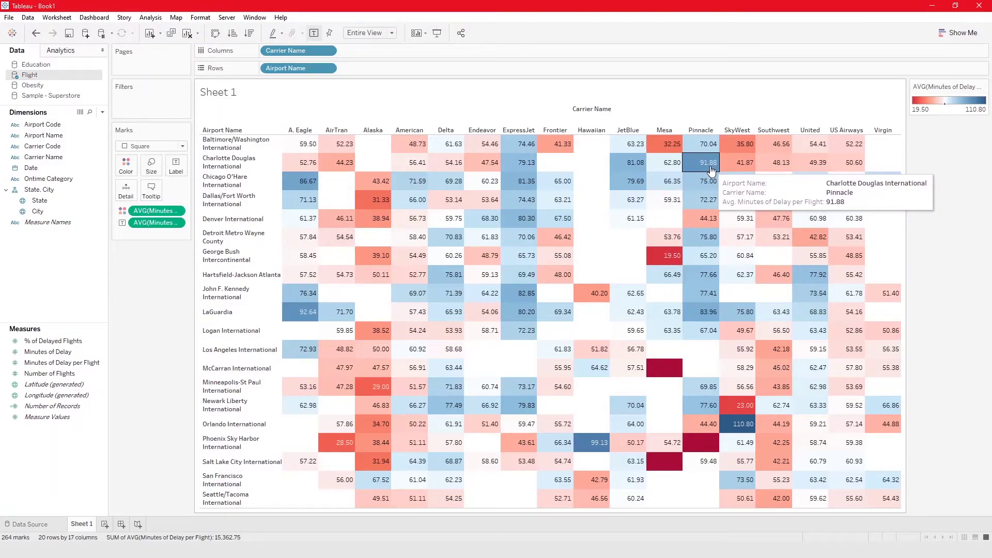
{"action": "mouse_move", "coordinate": [707, 443]}
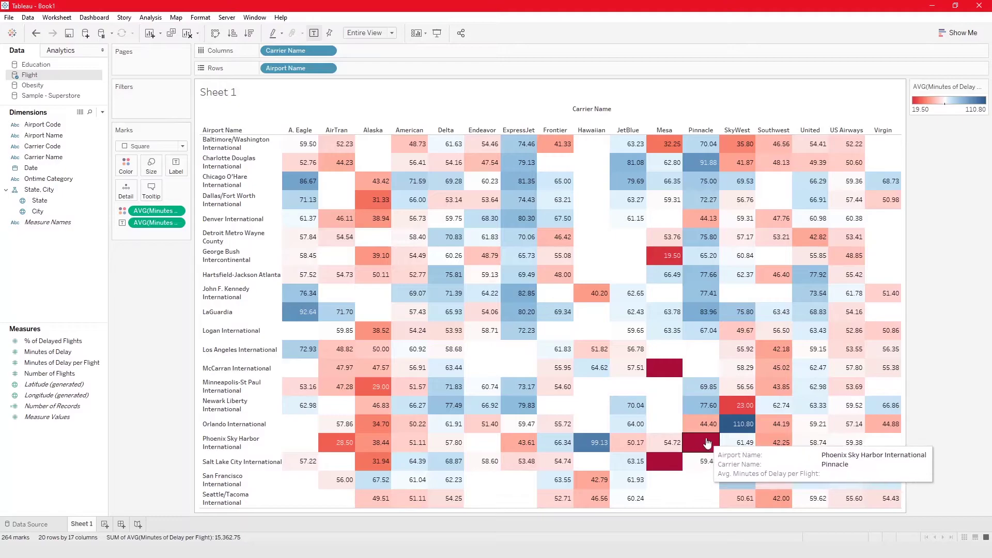
{"action": "mouse_move", "coordinate": [741, 408]}
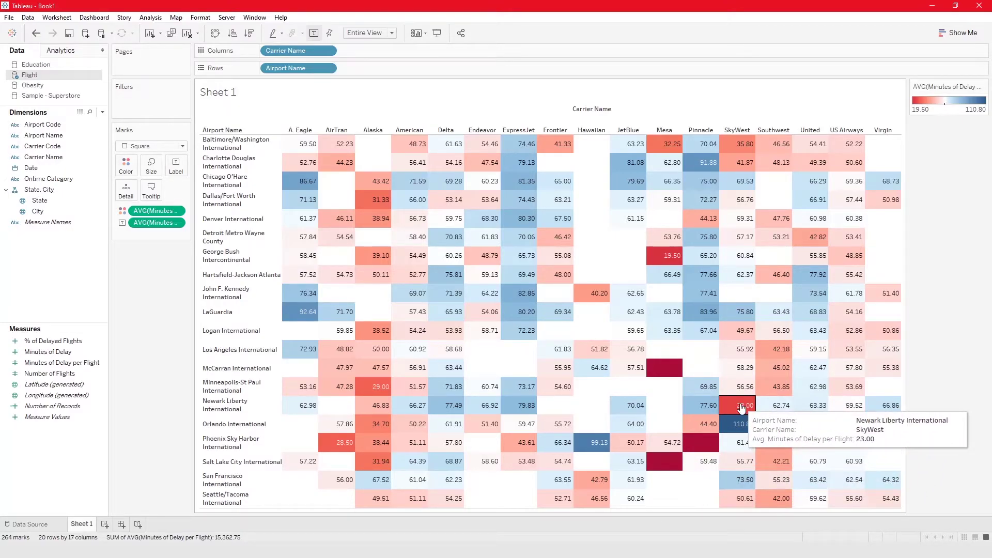
{"action": "mouse_move", "coordinate": [379, 392]}
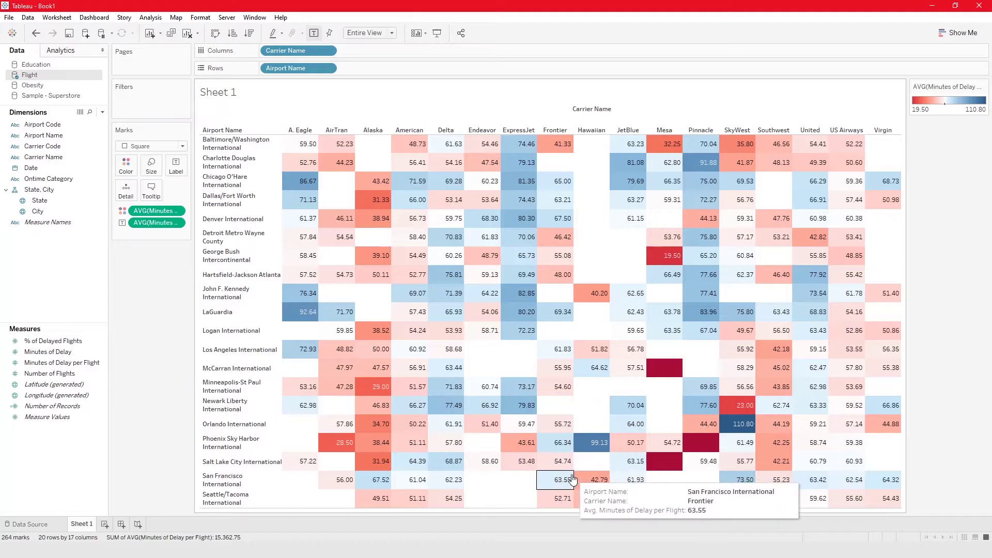
{"action": "mouse_move", "coordinate": [807, 434]}
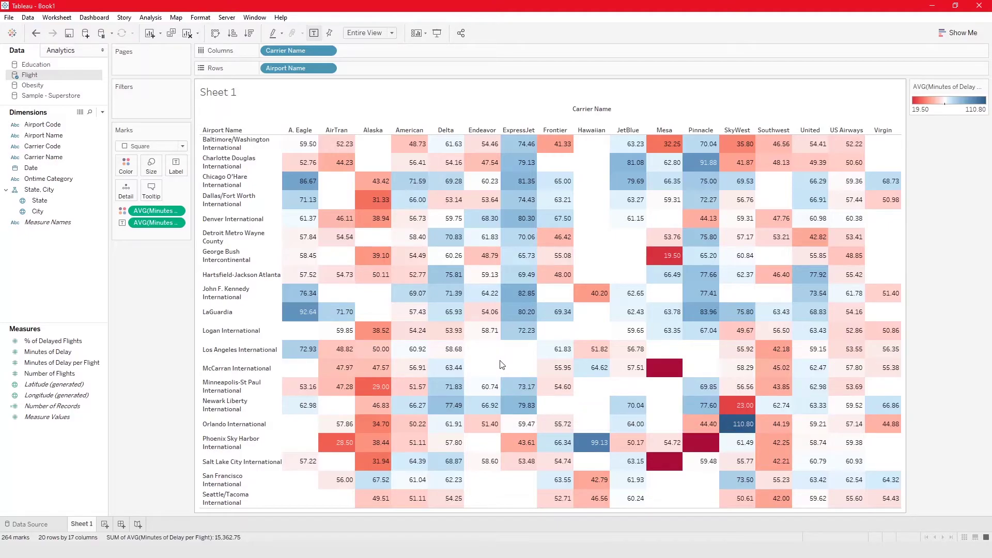
{"action": "mouse_move", "coordinate": [314, 348]}
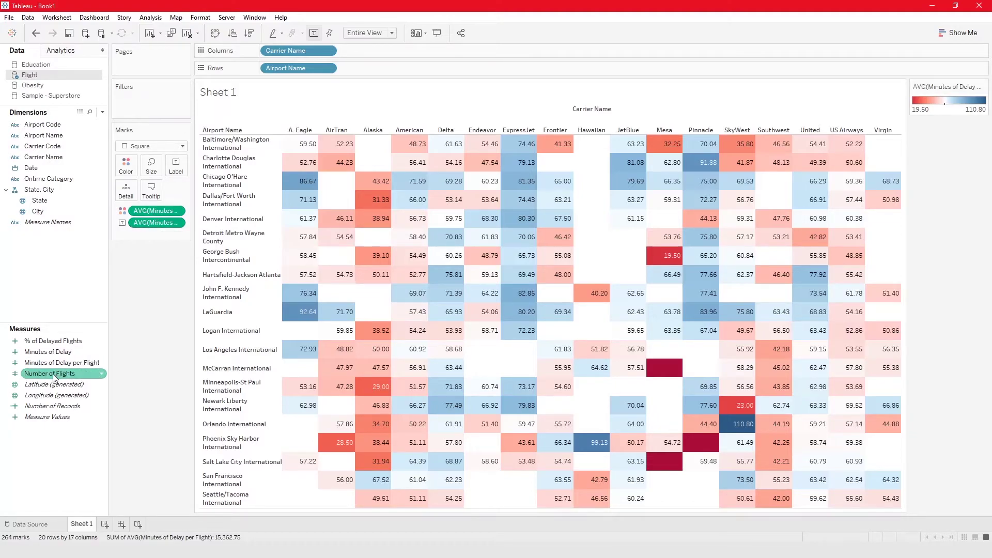
Step: Colour the table cells by Number of Flights, legend 1 to 193,828
{"action": "left_click_drag", "start_coordinate": [53, 378], "coordinate": [122, 168]}
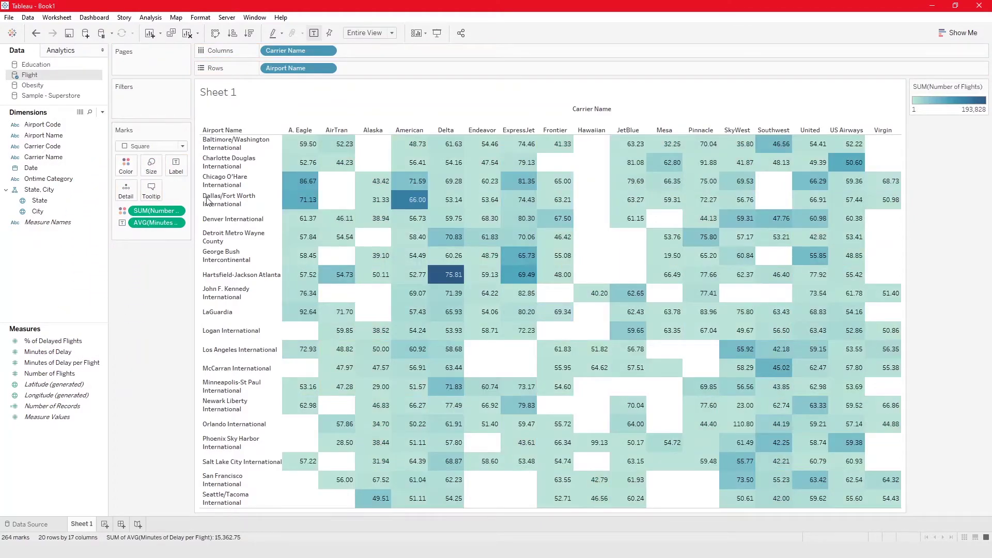
{"action": "mouse_move", "coordinate": [435, 272]}
Step: Switch the flight-count colours to the Red-Green-White Diverging palette and enter a custom centre of 50000
{"action": "left_click", "coordinate": [126, 171]}
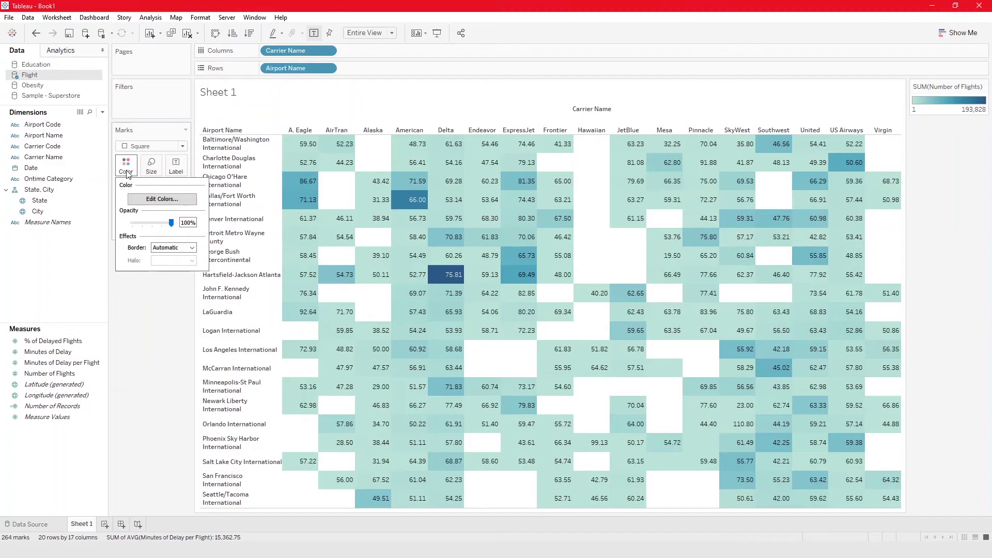
{"action": "left_click", "coordinate": [161, 199]}
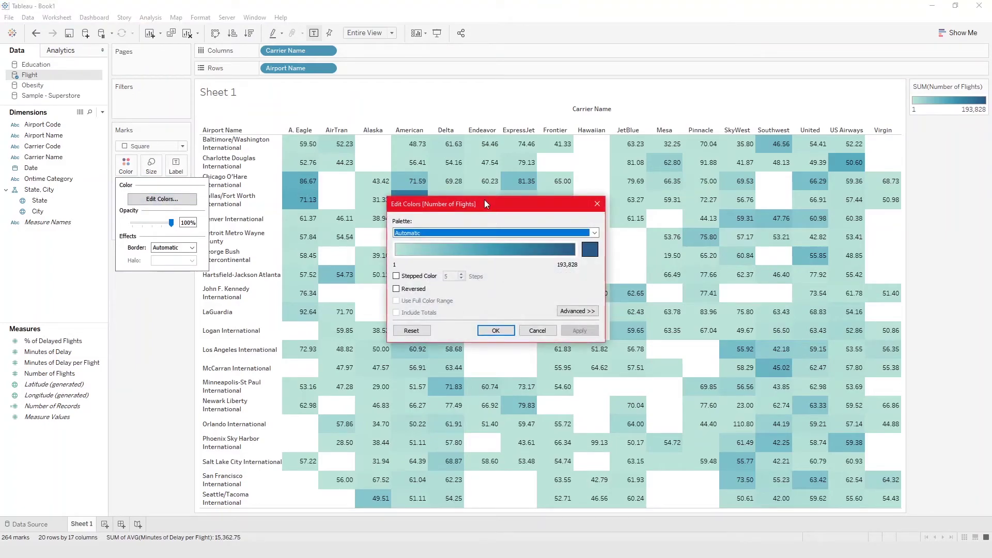
{"action": "left_click_drag", "start_coordinate": [484, 205], "coordinate": [229, 188]}
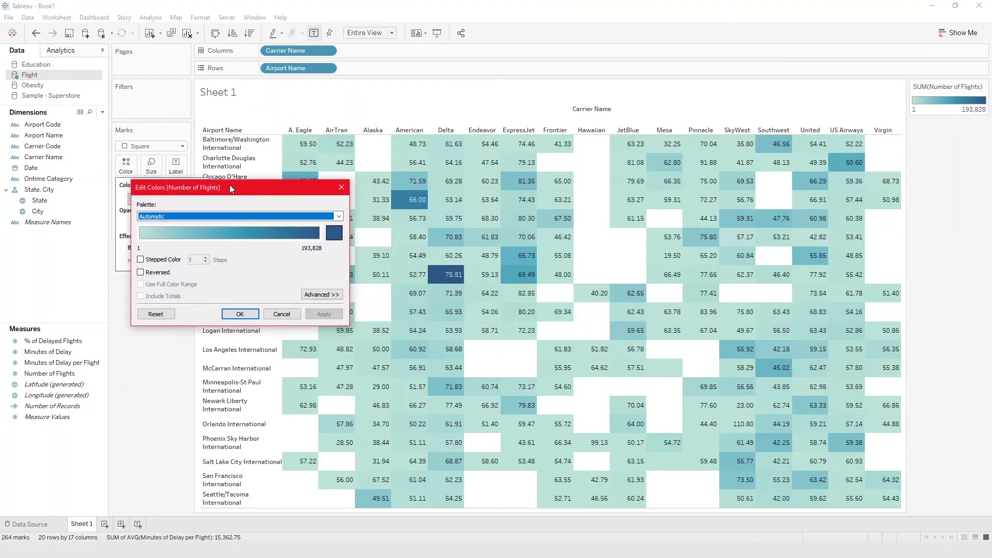
{"action": "left_click", "coordinate": [319, 217]}
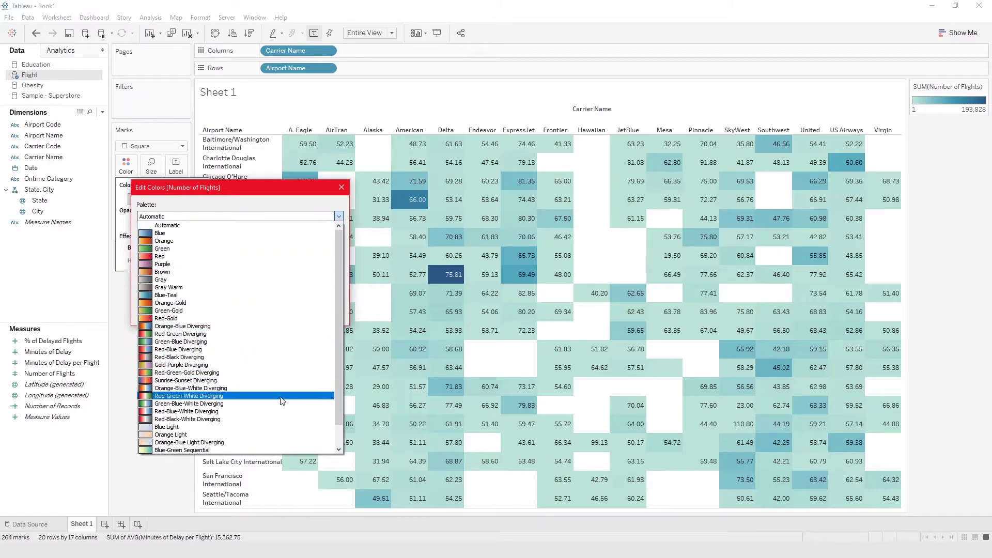
{"action": "left_click", "coordinate": [280, 396]}
{"action": "left_click", "coordinate": [304, 294]}
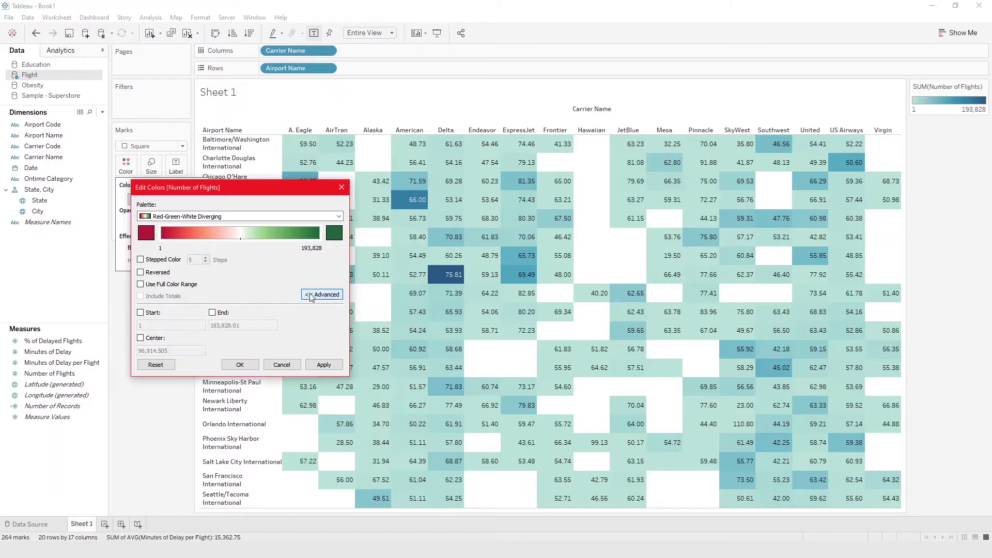
{"action": "left_click", "coordinate": [140, 338]}
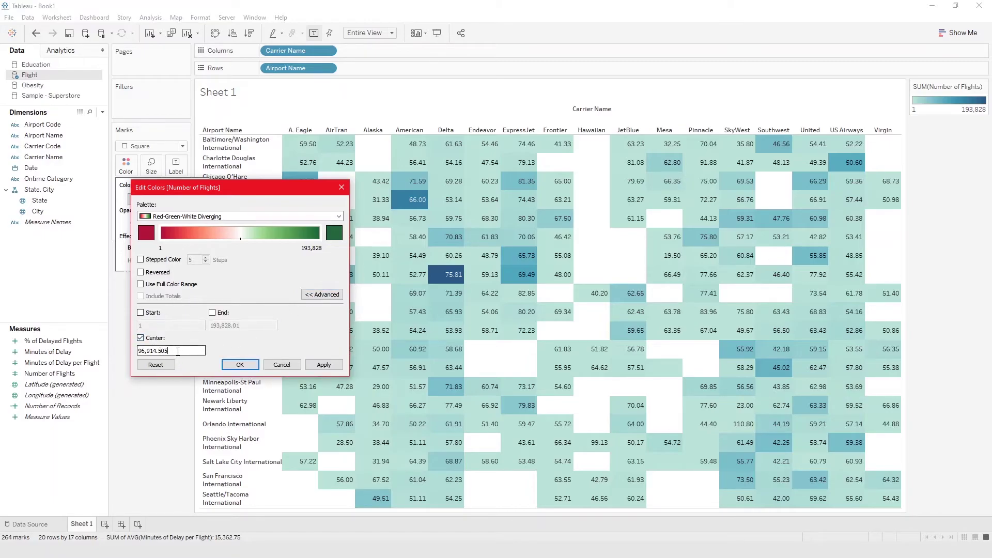
{"action": "triple_click", "coordinate": [173, 356]}
{"action": "type", "text": "50000"}
{"action": "key", "text": "BackSpace"}
Step: Apply the 50,000 centre, then try a centre of 100,000 instead
{"action": "left_click", "coordinate": [325, 365]}
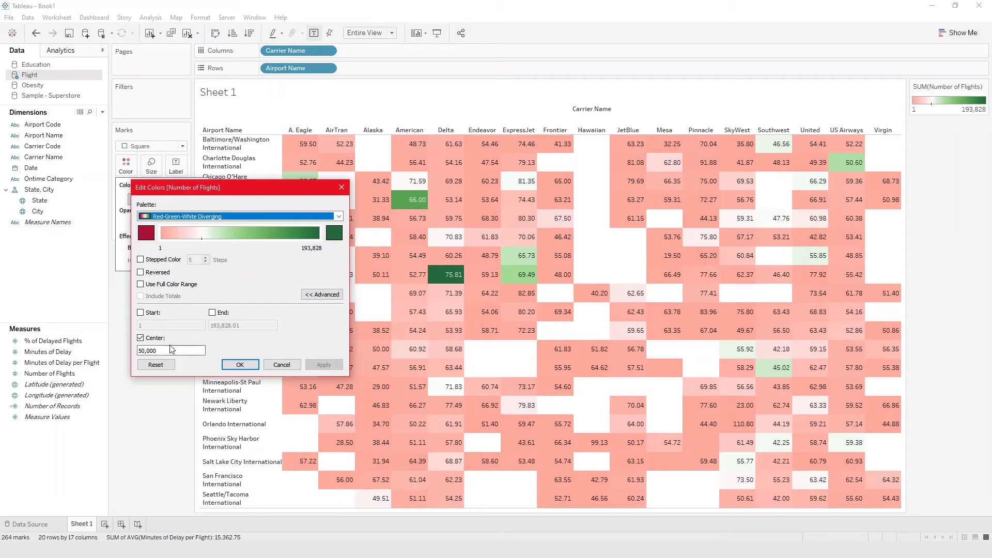
{"action": "left_click_drag", "start_coordinate": [177, 351], "coordinate": [135, 351]}
{"action": "type", "text": "100000"}
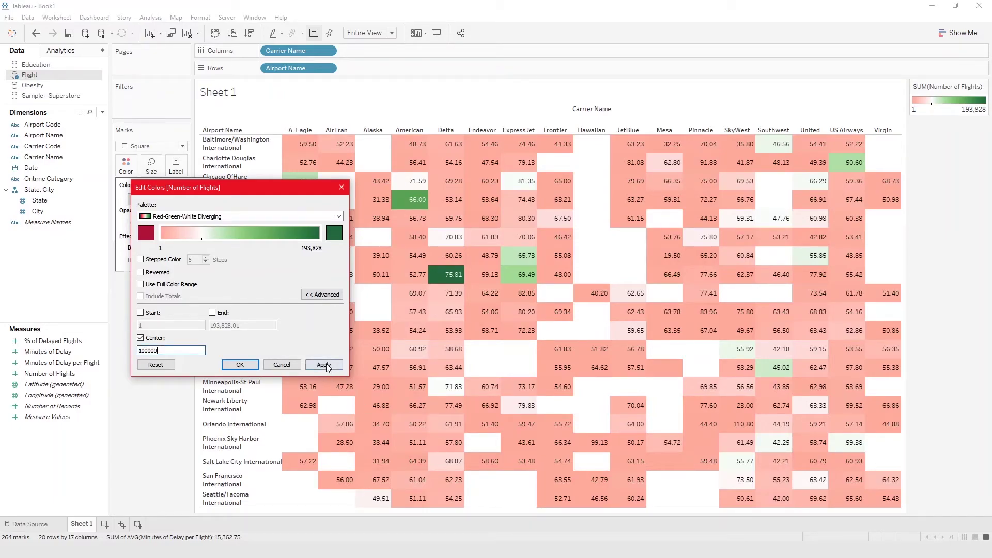
{"action": "left_click", "coordinate": [324, 365]}
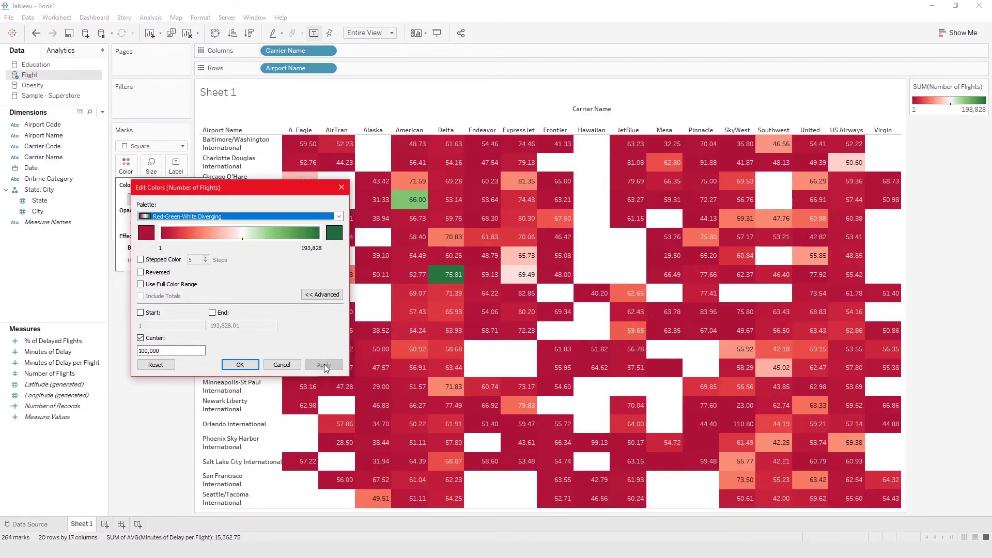
Step: Lower the palette centre to 10,000, apply it, and close the colour editor
{"action": "left_click", "coordinate": [184, 351]}
{"action": "left_click", "coordinate": [161, 351]}
{"action": "key", "text": "BackSpace"}
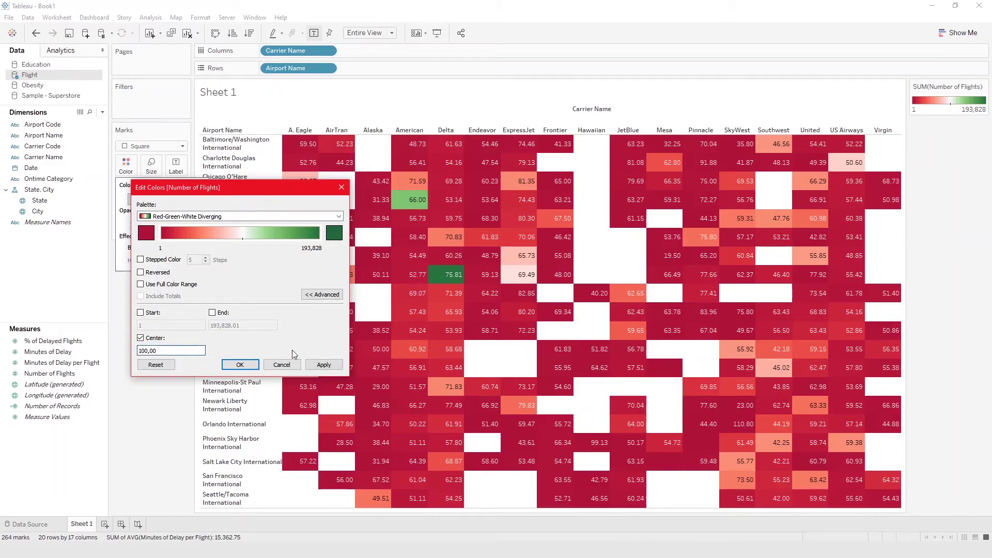
{"action": "left_click", "coordinate": [324, 365]}
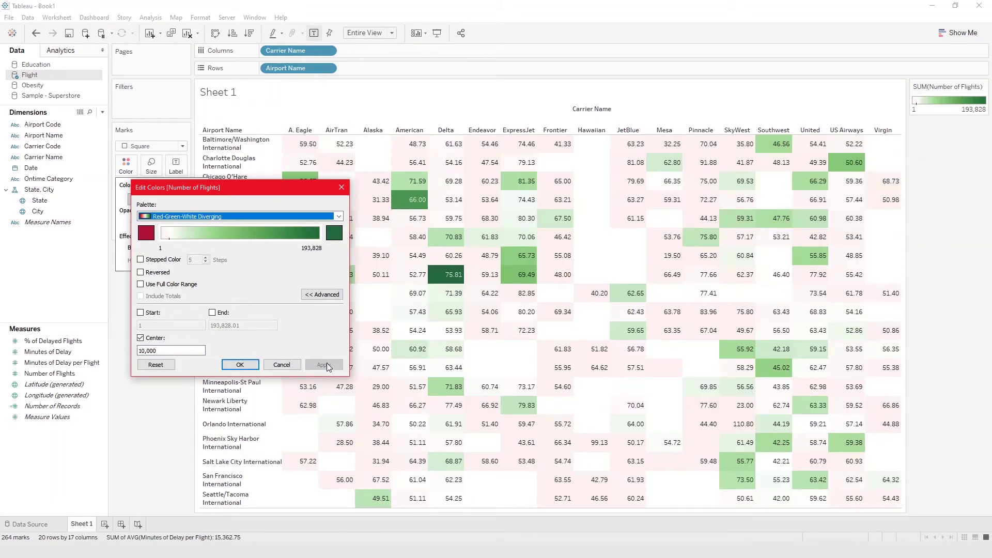
{"action": "left_click", "coordinate": [240, 365]}
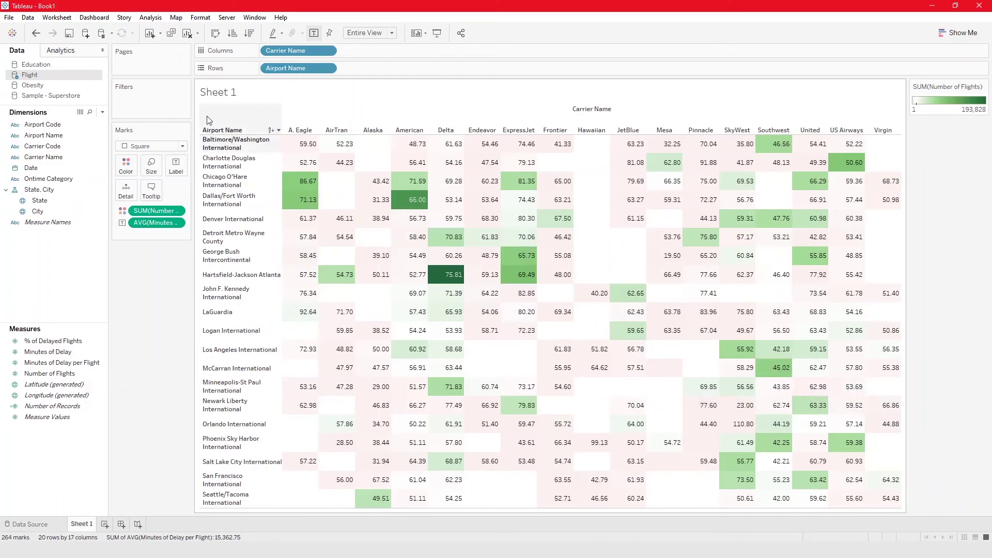
Step: Clear the sheet and put Minutes of Delay per Flight on both Label and Color
{"action": "left_click", "coordinate": [187, 32]}
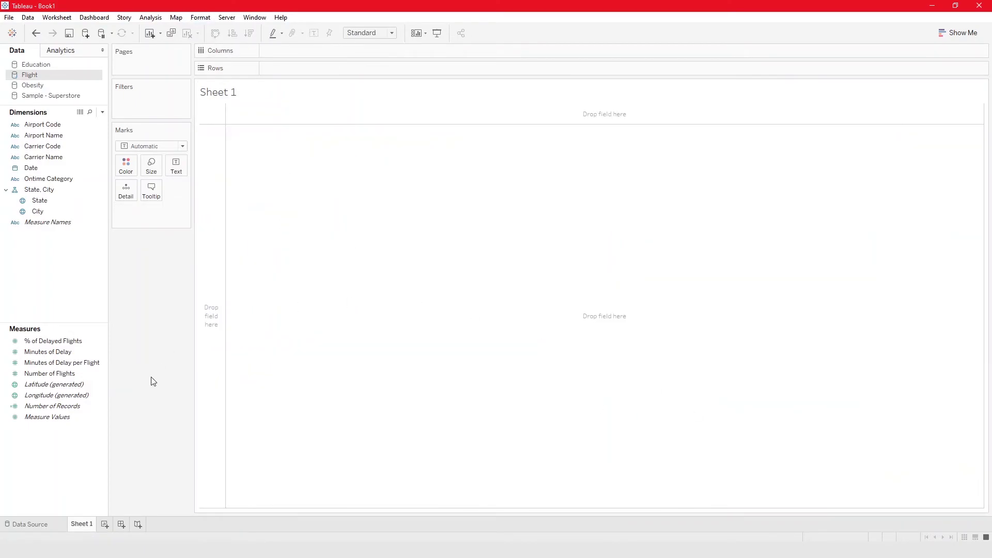
{"action": "left_click", "coordinate": [80, 377]}
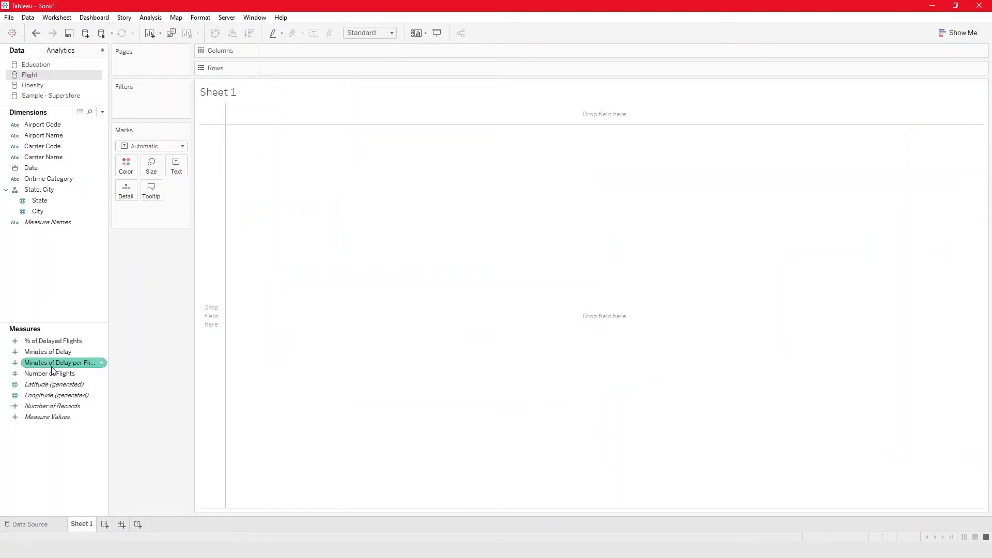
{"action": "left_click_drag", "start_coordinate": [50, 370], "coordinate": [181, 174]}
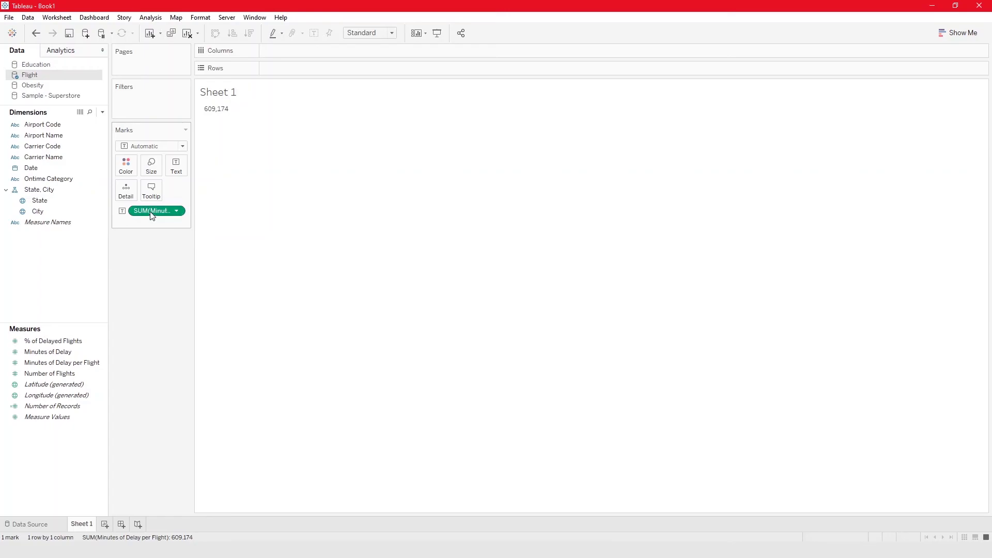
{"action": "left_click_drag", "start_coordinate": [148, 210], "coordinate": [128, 168], "text": "ctrl"}
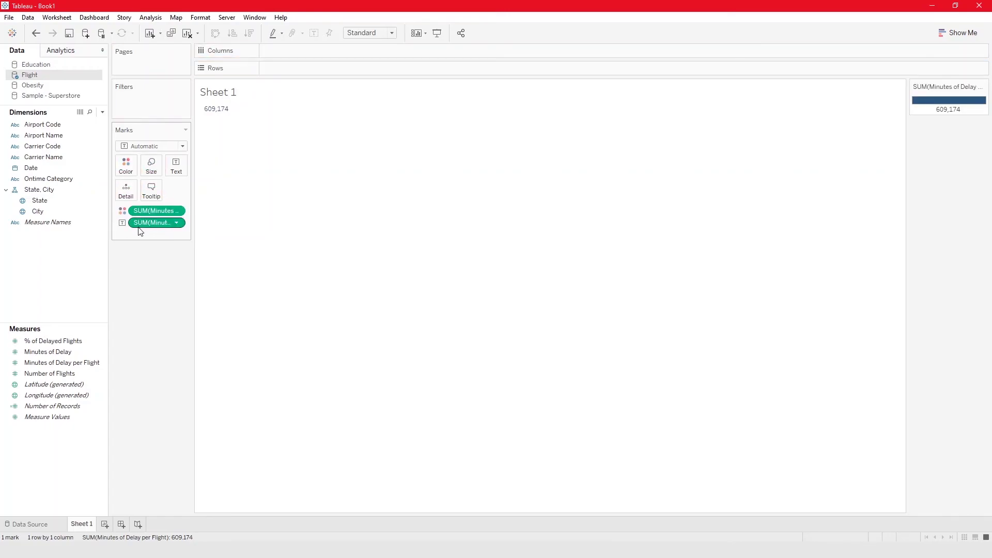
Step: Use square marks, with Carrier Name across the columns and Airport Name down the rows
{"action": "left_click", "coordinate": [174, 147]}
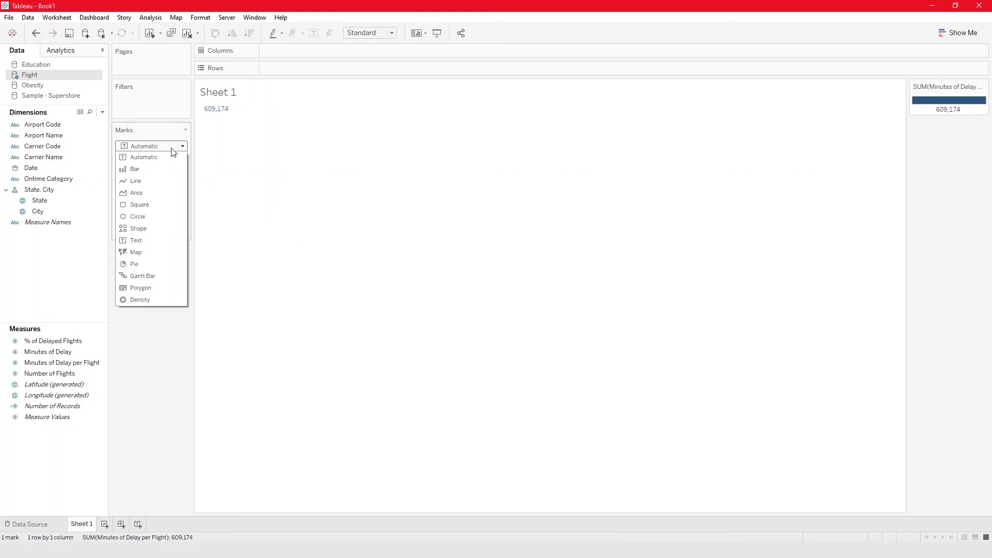
{"action": "left_click", "coordinate": [159, 205]}
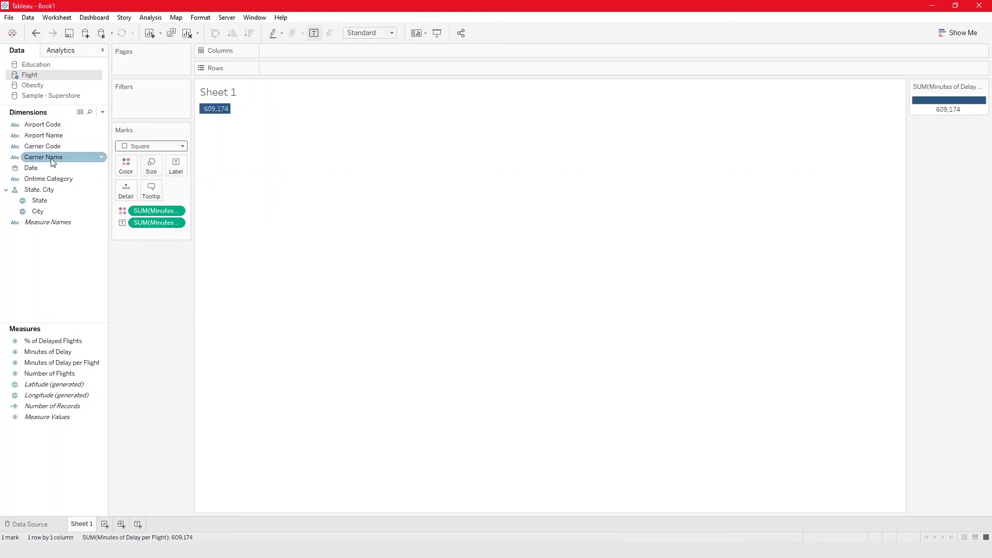
{"action": "left_click_drag", "start_coordinate": [52, 163], "coordinate": [289, 52]}
{"action": "left_click_drag", "start_coordinate": [49, 136], "coordinate": [413, 67]}
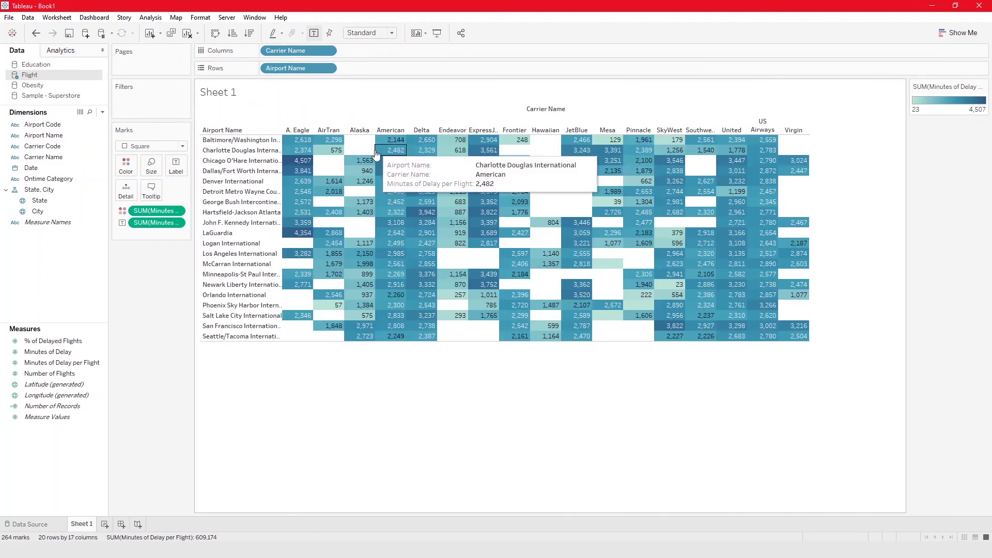